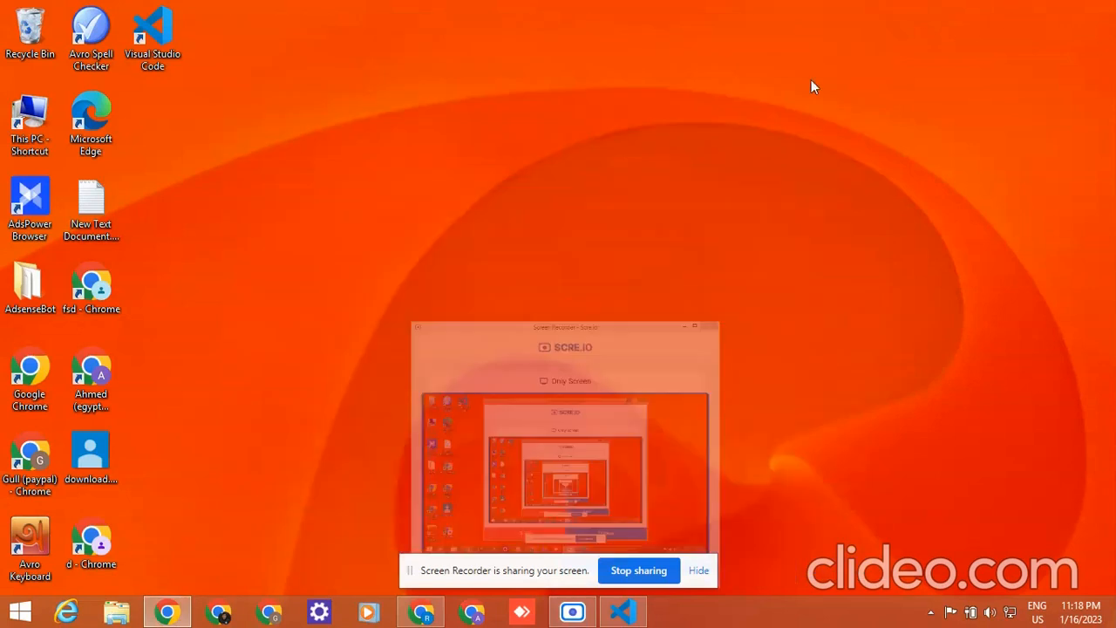
# Step: Refresh the Windows desktop repeatedly from its right-click menu
pyautogui.click(699, 570)
pyautogui.rightClick(641, 413)
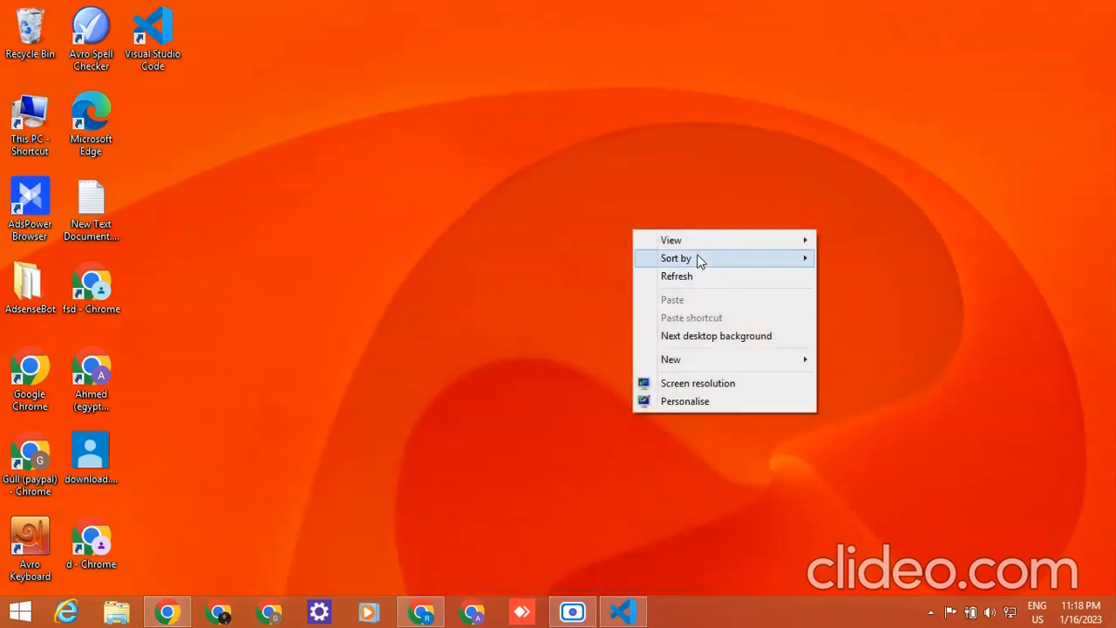
pyautogui.click(678, 275)
pyautogui.rightClick(634, 228)
pyautogui.click(675, 275)
pyautogui.rightClick(597, 194)
pyautogui.click(648, 243)
pyautogui.rightClick(598, 164)
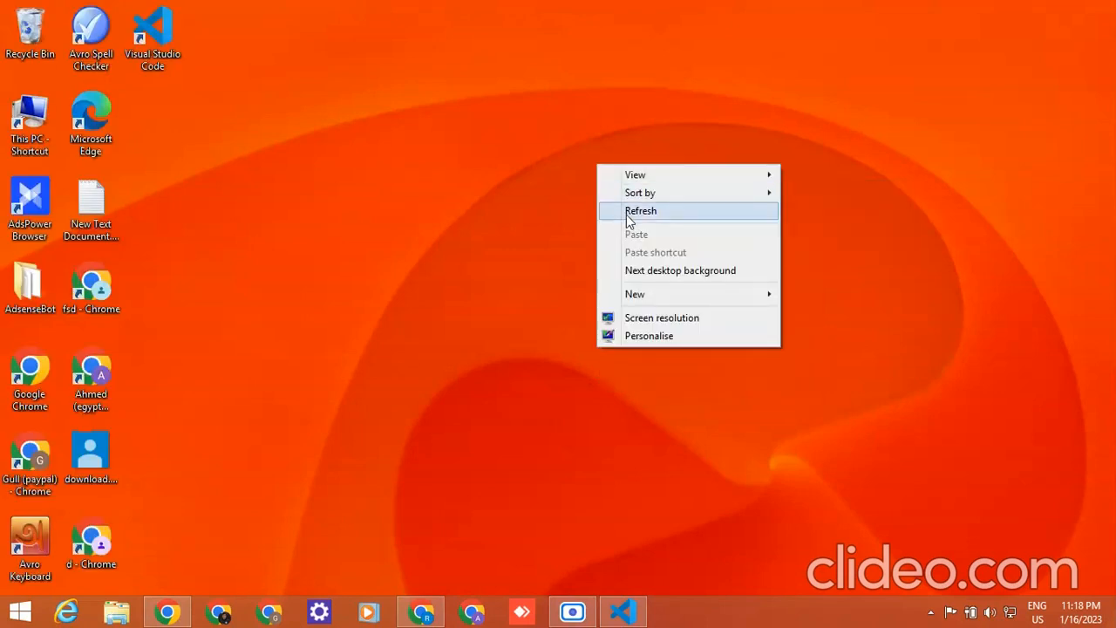
pyautogui.click(629, 215)
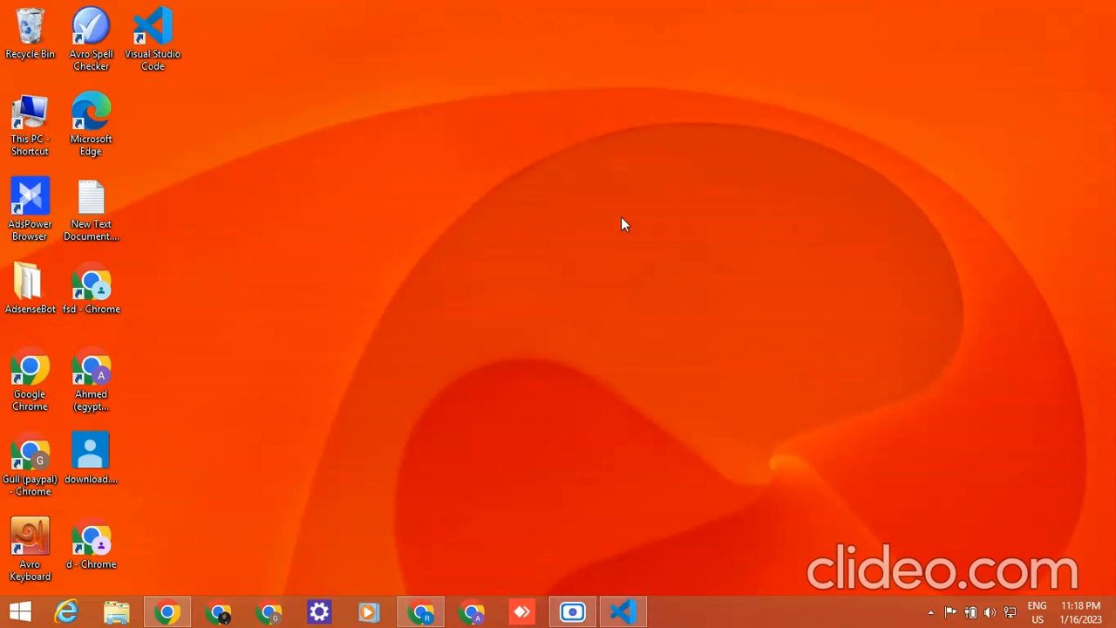
pyautogui.rightClick(495, 163)
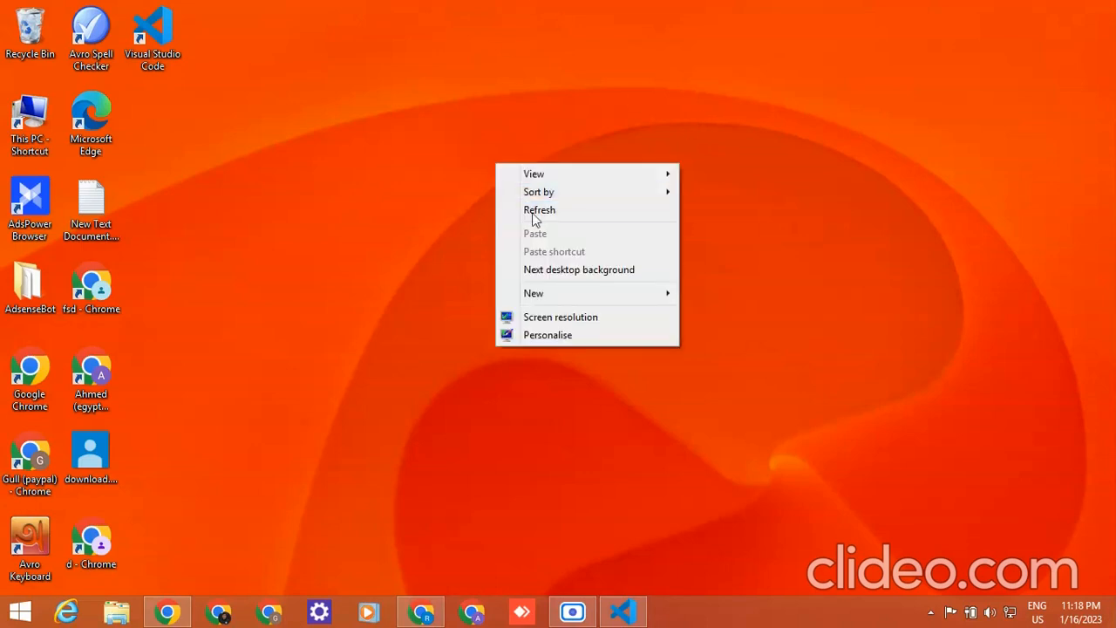
pyautogui.click(536, 212)
pyautogui.rightClick(527, 201)
pyautogui.click(585, 253)
pyautogui.rightClick(562, 230)
pyautogui.click(602, 278)
pyautogui.rightClick(548, 212)
pyautogui.click(601, 257)
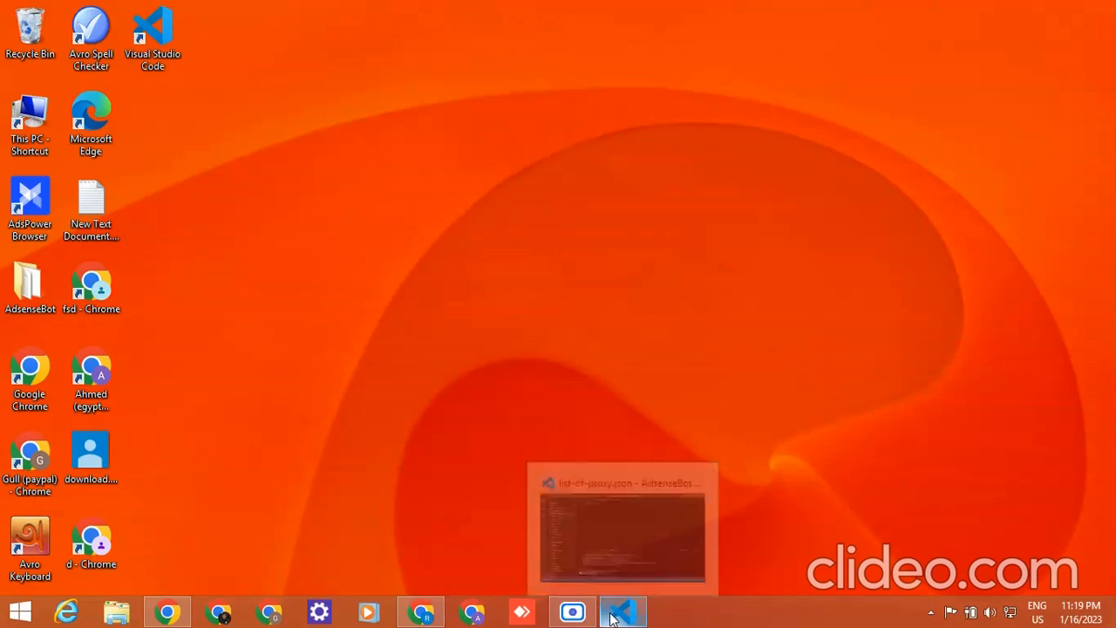
pyautogui.moveTo(622, 612)
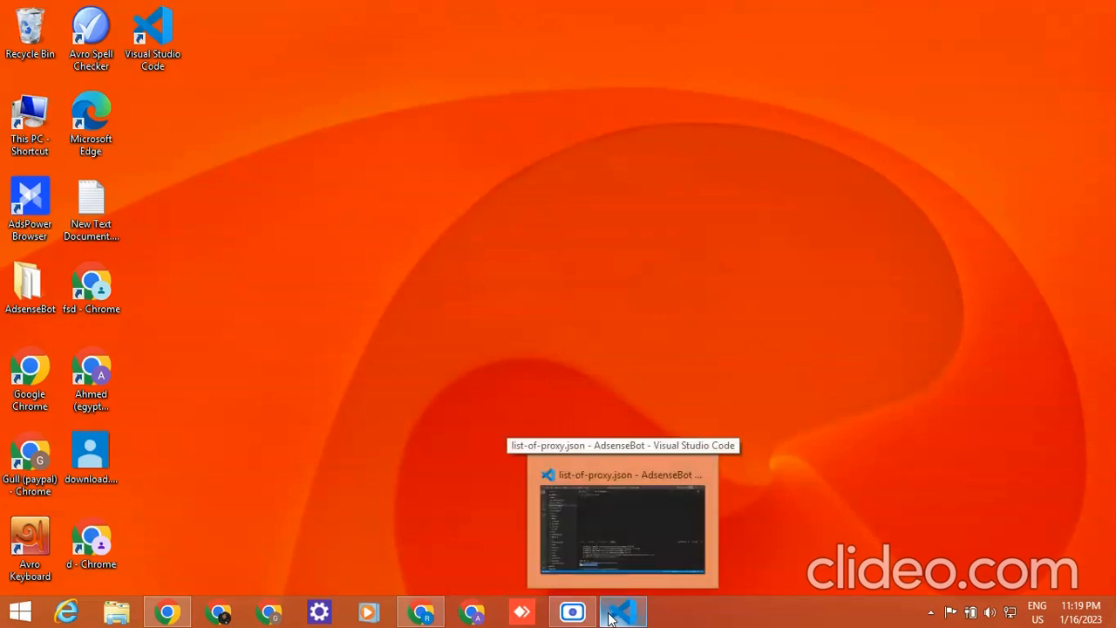
# Step: Check bot.js and list-of-proxy.json in the code editor, hide it, and launch Chrome
pyautogui.click(622, 613)
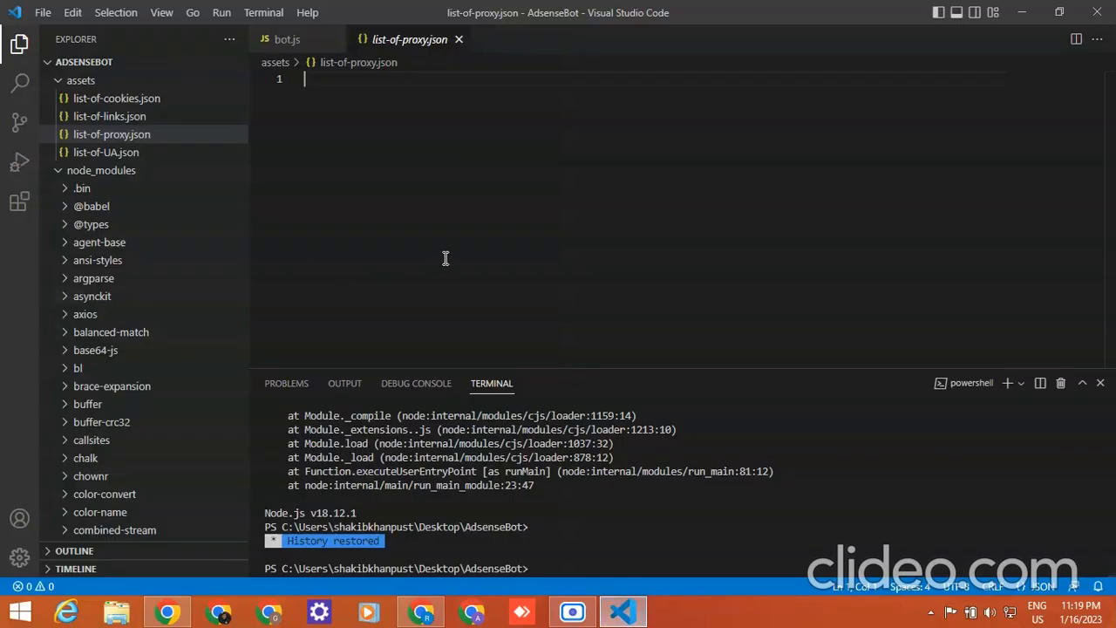
pyautogui.click(287, 39)
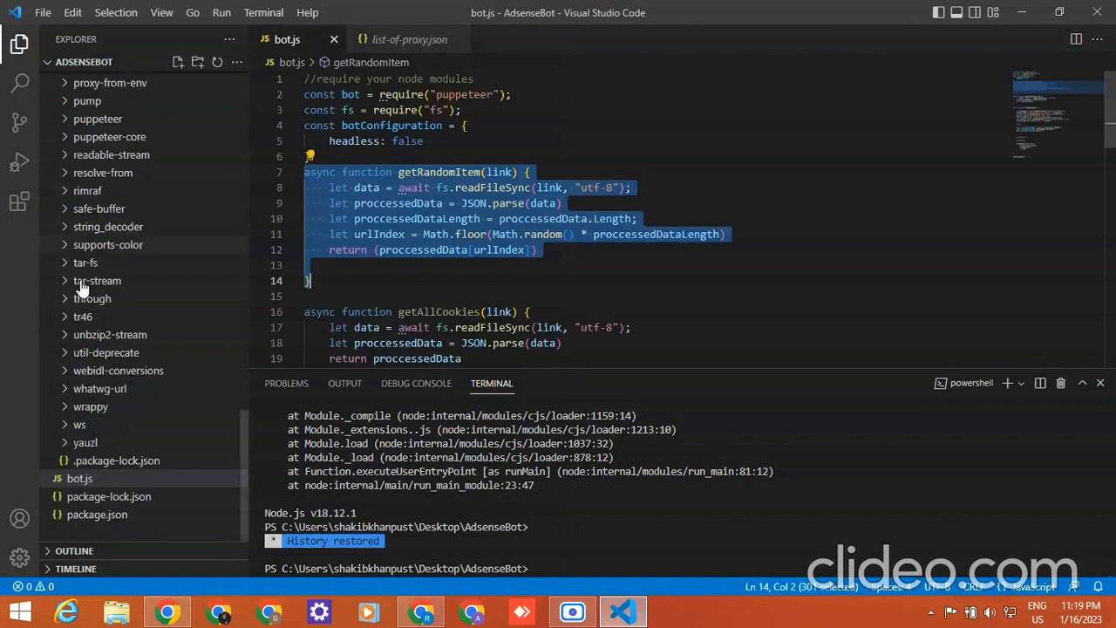
pyautogui.click(409, 39)
pyautogui.click(1070, 11)
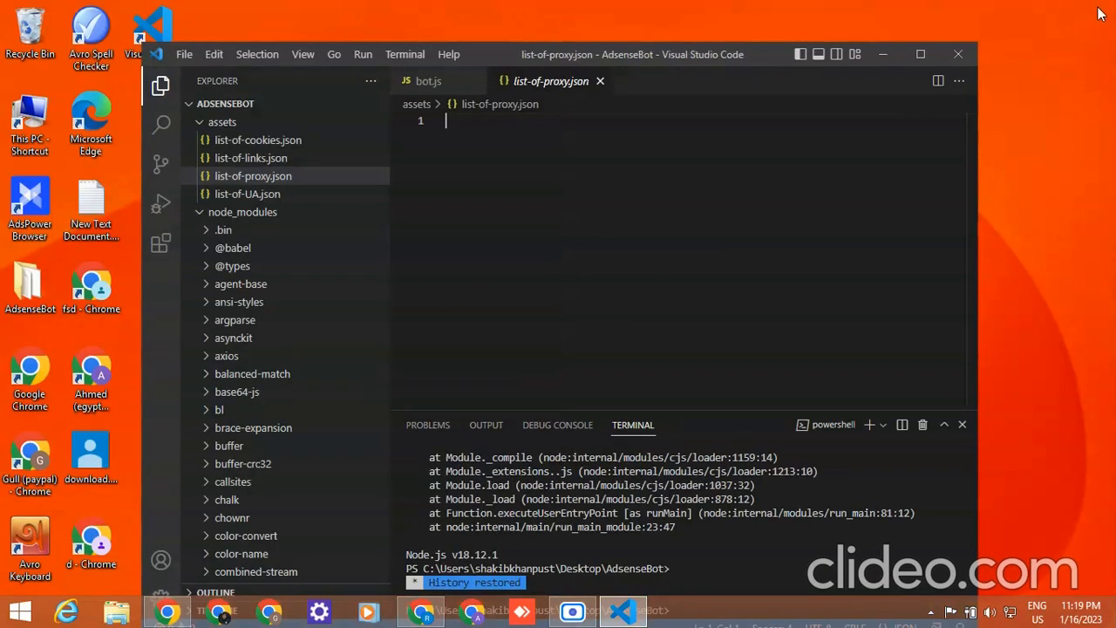
pyautogui.click(894, 57)
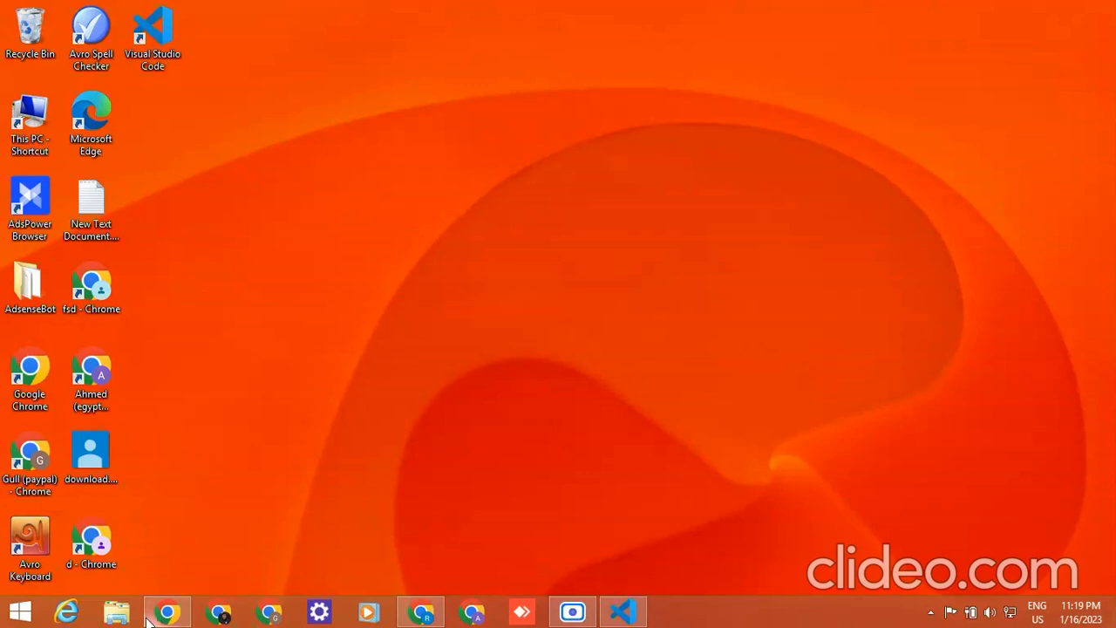
pyautogui.click(700, 572)
pyautogui.click(421, 613)
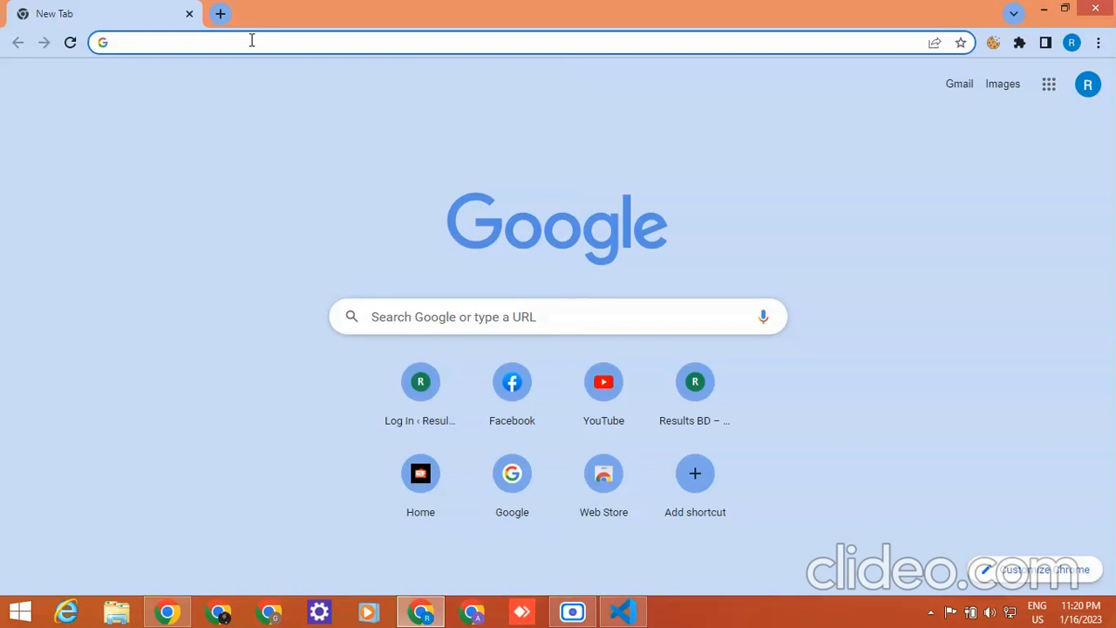
pyautogui.write('white')
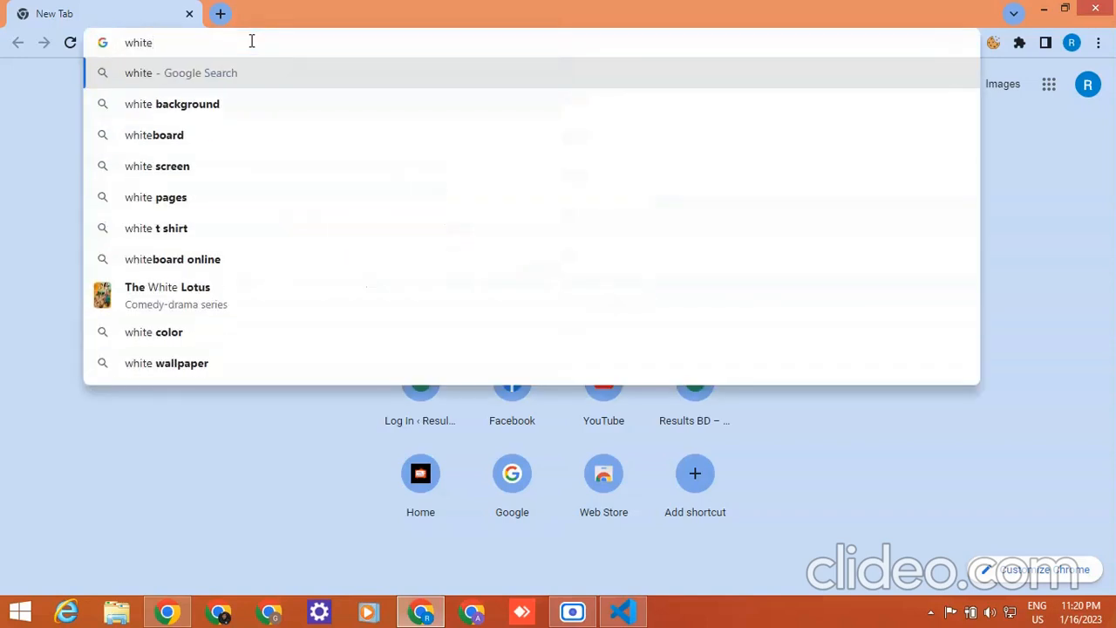
# Step: Pick the 'whiteboard' suggestion and run the Google search for it
pyautogui.press('Down')
pyautogui.press('Down')
pyautogui.press('Down')
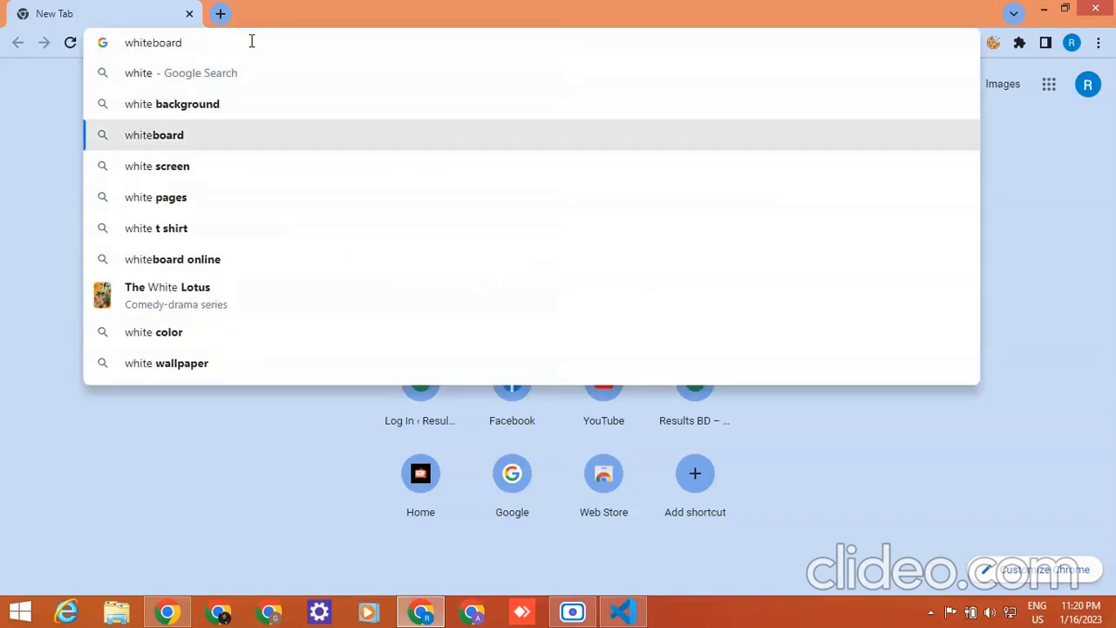
pyautogui.press('Return')
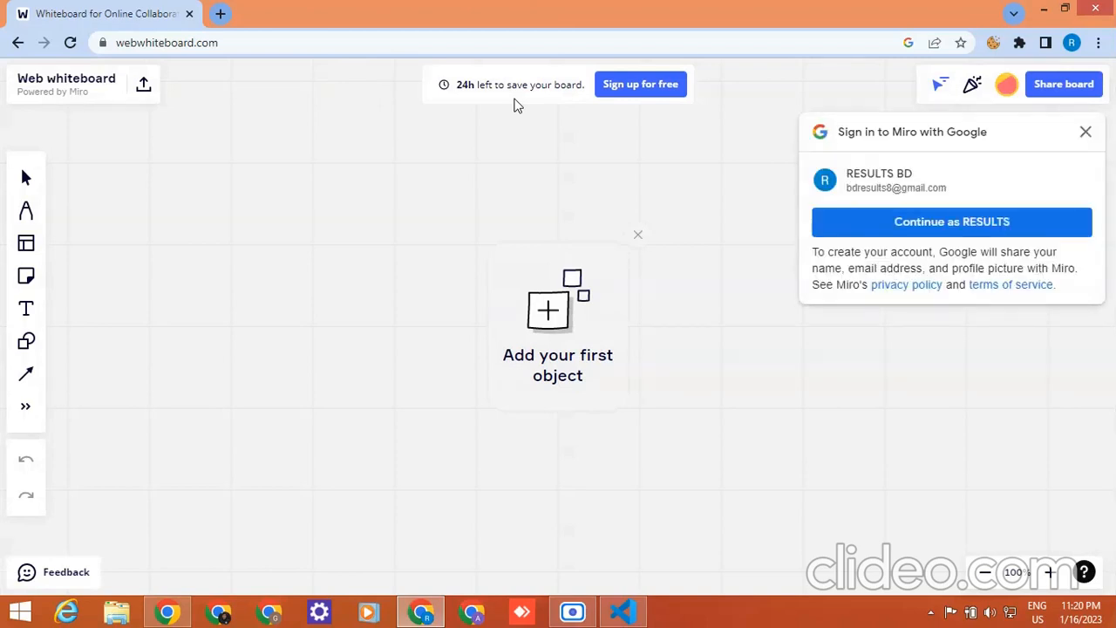
# Step: Dismiss the sign-in and first-object prompts and begin drawing 'IP' on the board
pyautogui.click(1085, 132)
pyautogui.click(637, 236)
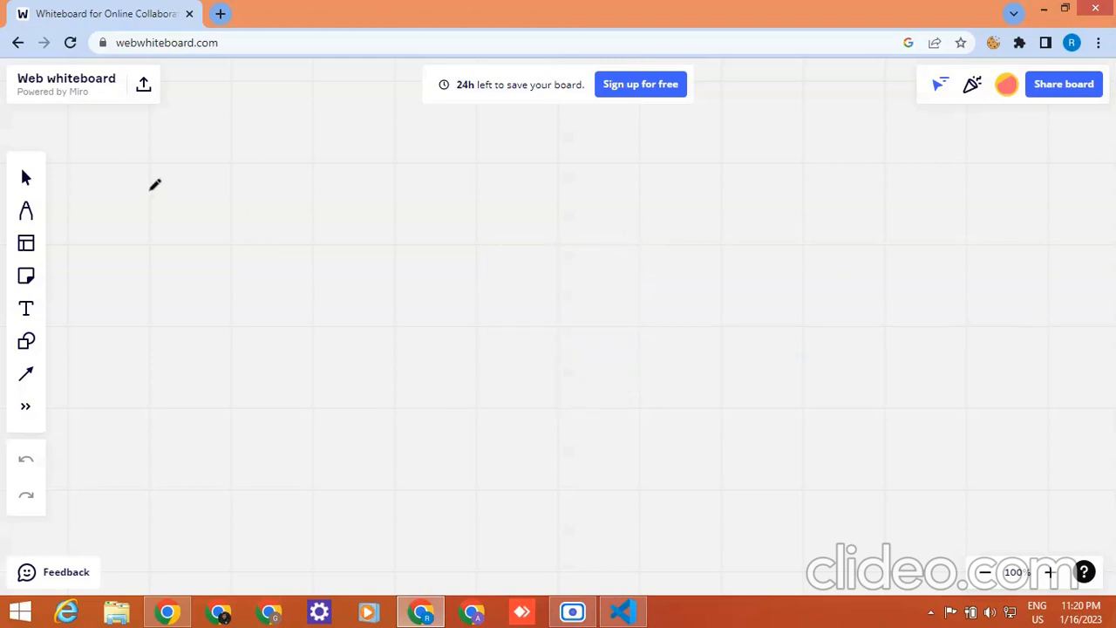
pyautogui.moveTo(188, 184)
pyautogui.mouseDown()
pyautogui.moveTo(196, 206)
pyautogui.moveTo(214, 197)
pyautogui.moveTo(211, 166)
pyautogui.moveTo(189, 166)
pyautogui.mouseUp()
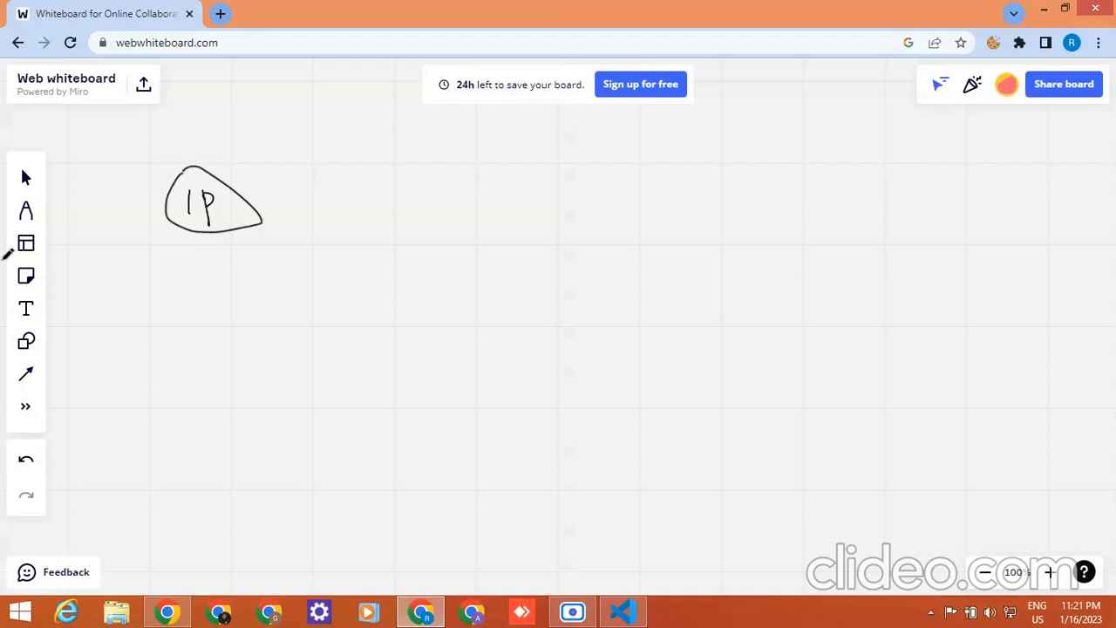
# Step: Draw an arrow right of IP and start handwriting 'cookies' beneath it
pyautogui.moveTo(292, 206)
pyautogui.mouseDown()
pyautogui.moveTo(366, 201)
pyautogui.moveTo(377, 224)
pyautogui.mouseUp()
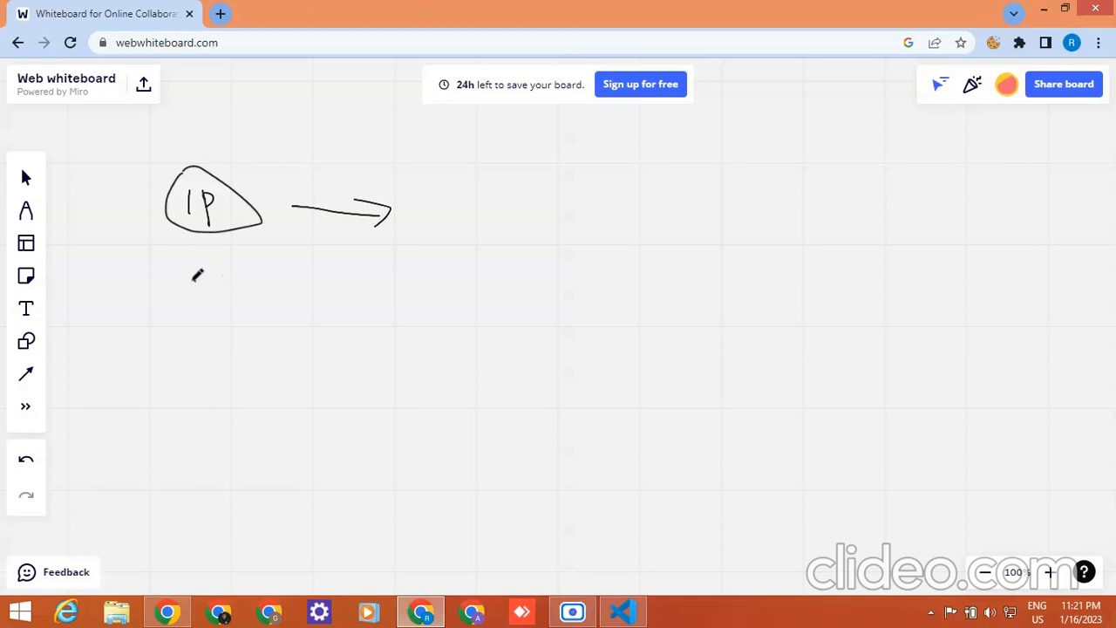
pyautogui.moveTo(201, 277)
pyautogui.mouseDown()
pyautogui.moveTo(199, 291)
pyautogui.moveTo(253, 281)
pyautogui.moveTo(271, 303)
pyautogui.moveTo(259, 298)
pyautogui.moveTo(290, 299)
pyautogui.moveTo(292, 277)
pyautogui.moveTo(321, 290)
pyautogui.moveTo(400, 281)
pyautogui.moveTo(397, 295)
pyautogui.mouseUp()
pyautogui.click(254, 256)
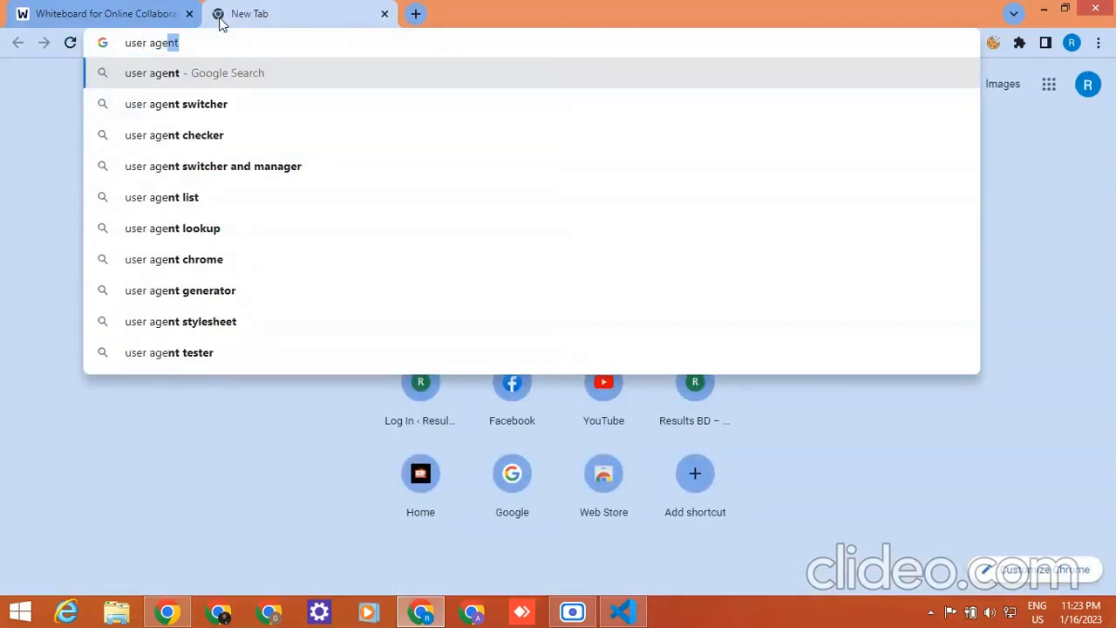
pyautogui.write('ent')
# Step: Search Google for 'user agent', then edit the query to prefix 'what is'
pyautogui.press('Return')
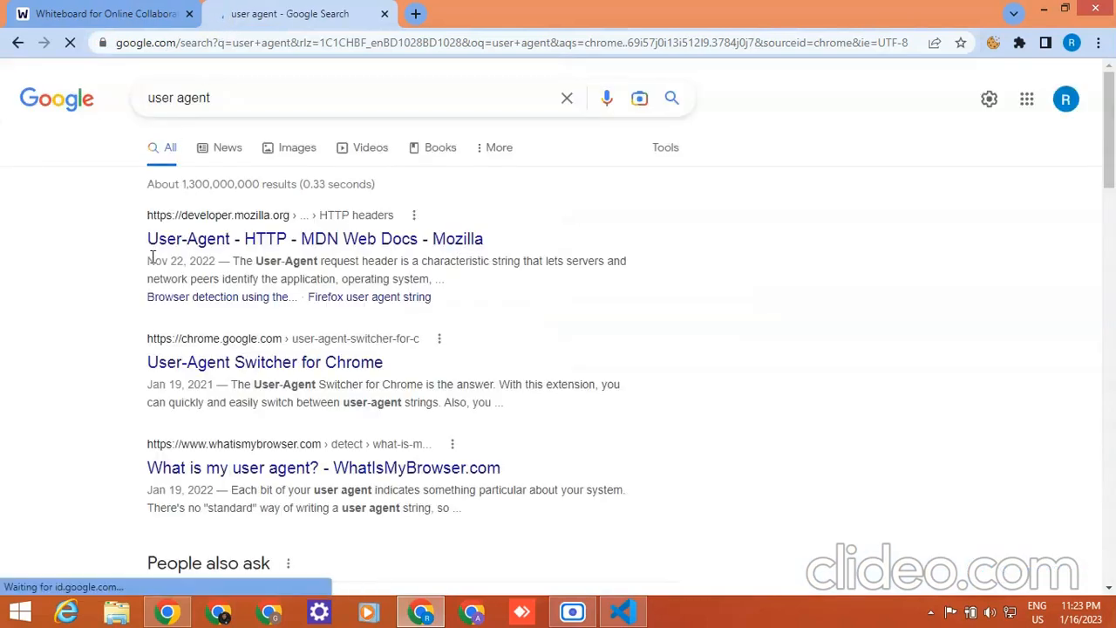
pyautogui.click(149, 98)
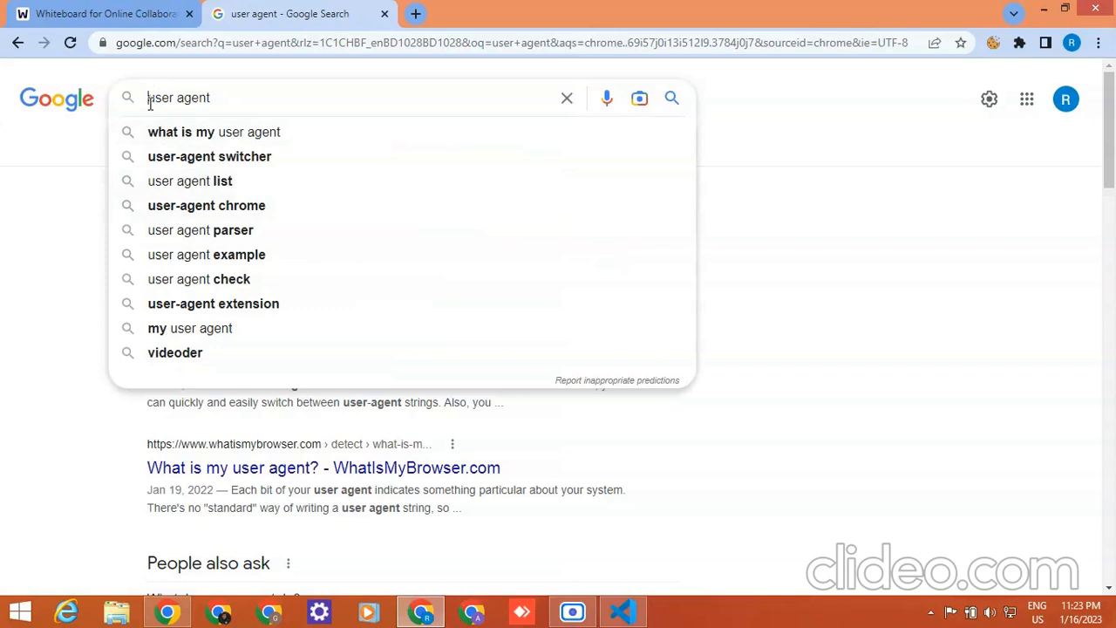
pyautogui.write('what is')
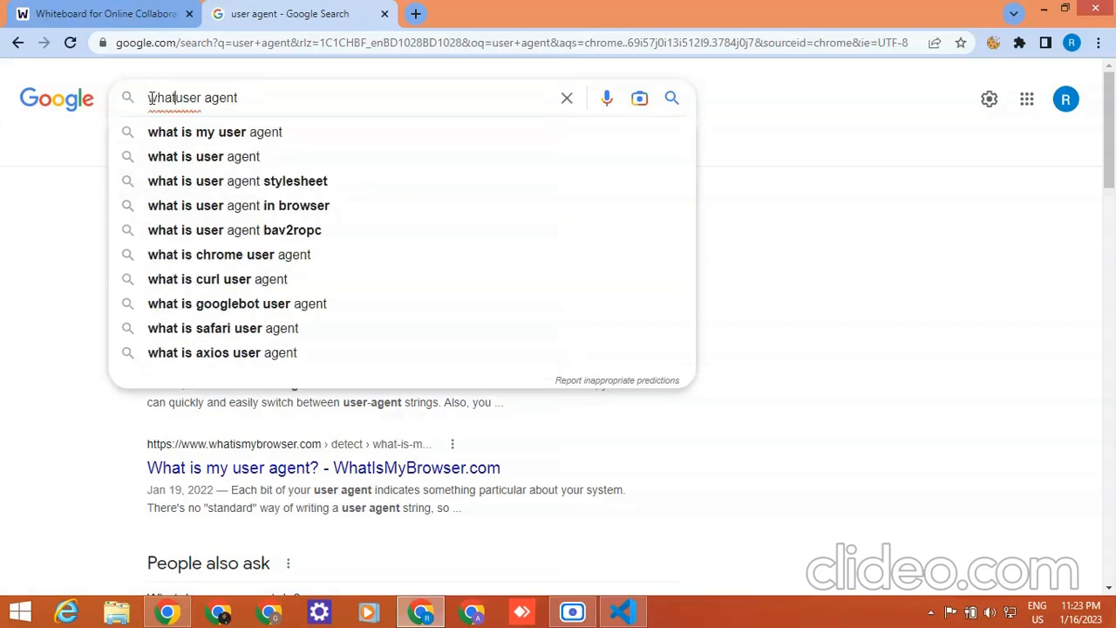
# Step: Run the 'what is user agent' search, read what a user agent does, and return to the whiteboard
pyautogui.press('Return')
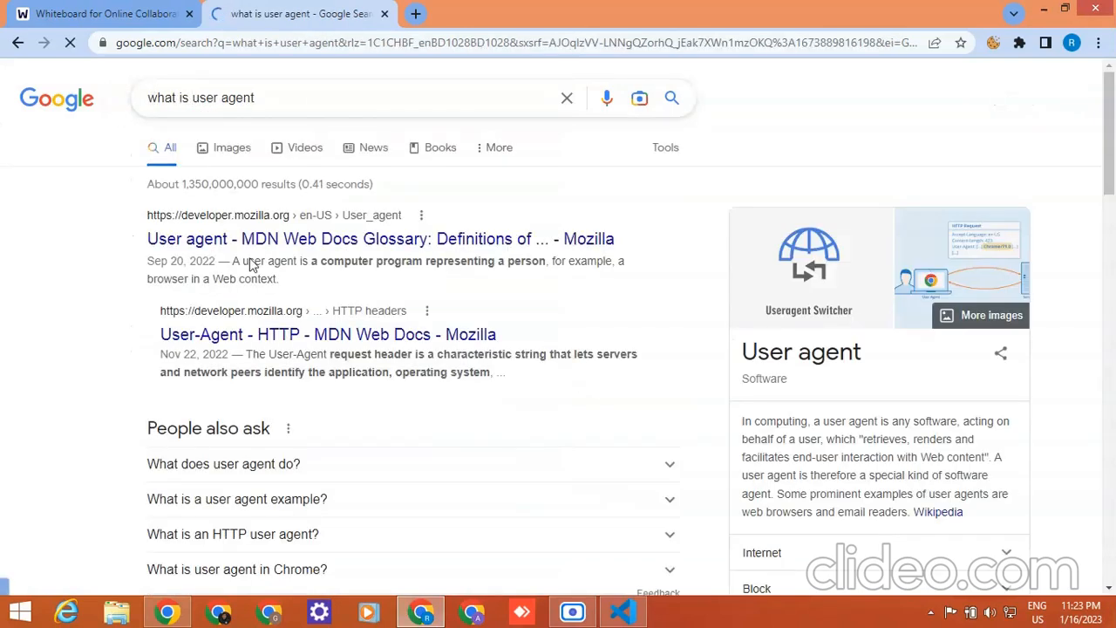
pyautogui.scroll(-1, 744, 438)
pyautogui.scroll(-2, 744, 439)
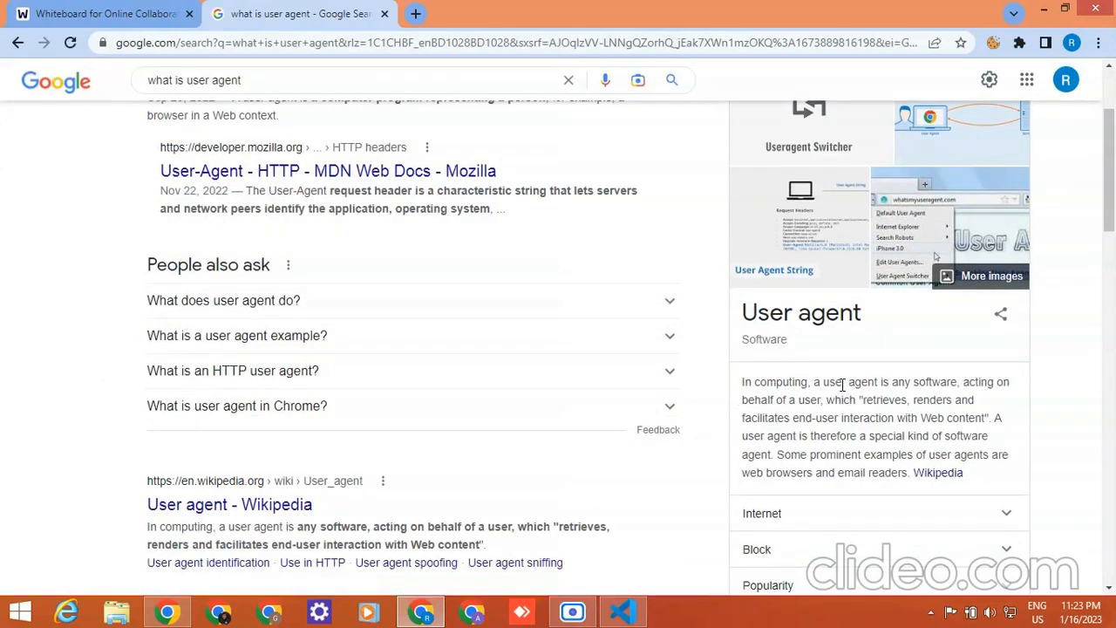
pyautogui.click(428, 83)
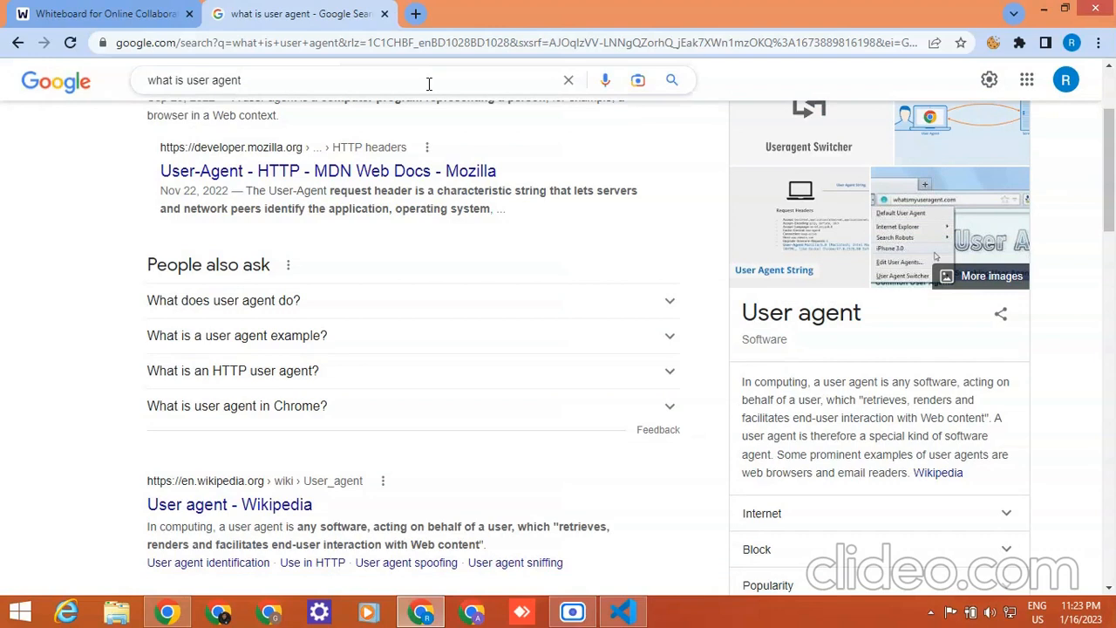
pyautogui.click(625, 303)
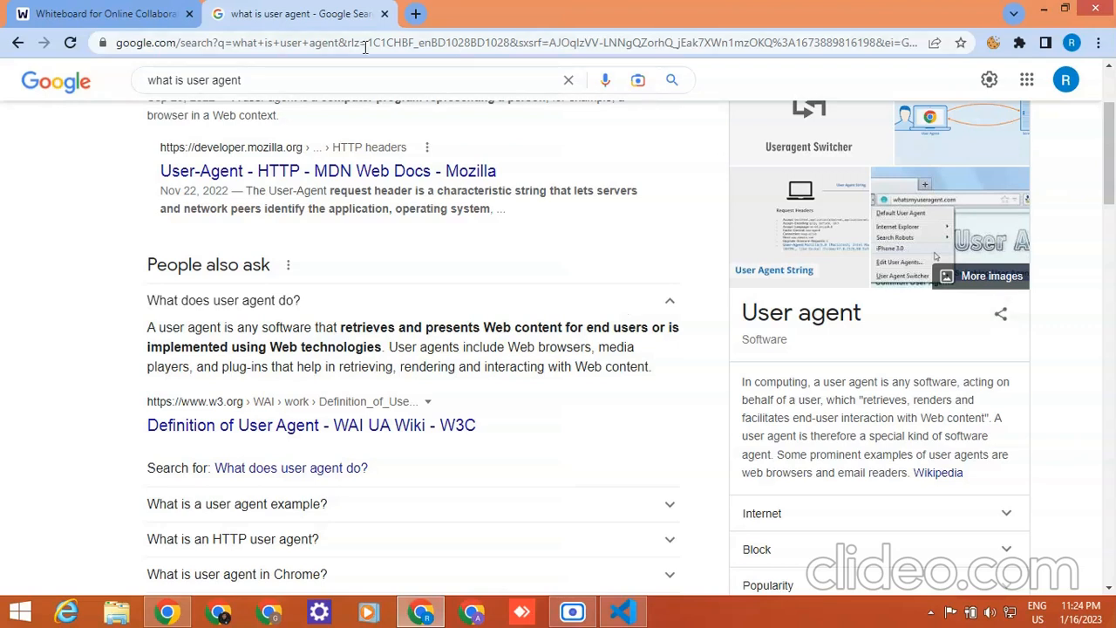
pyautogui.click(157, 15)
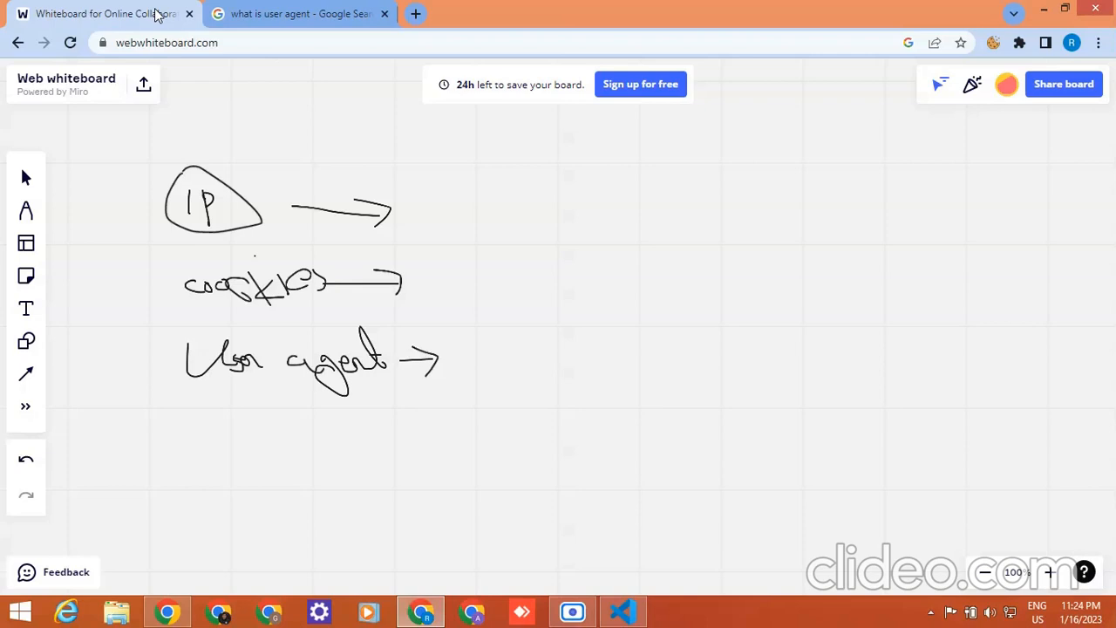
# Step: Close the 'what is user agent' Google Search tab
pyautogui.click(384, 14)
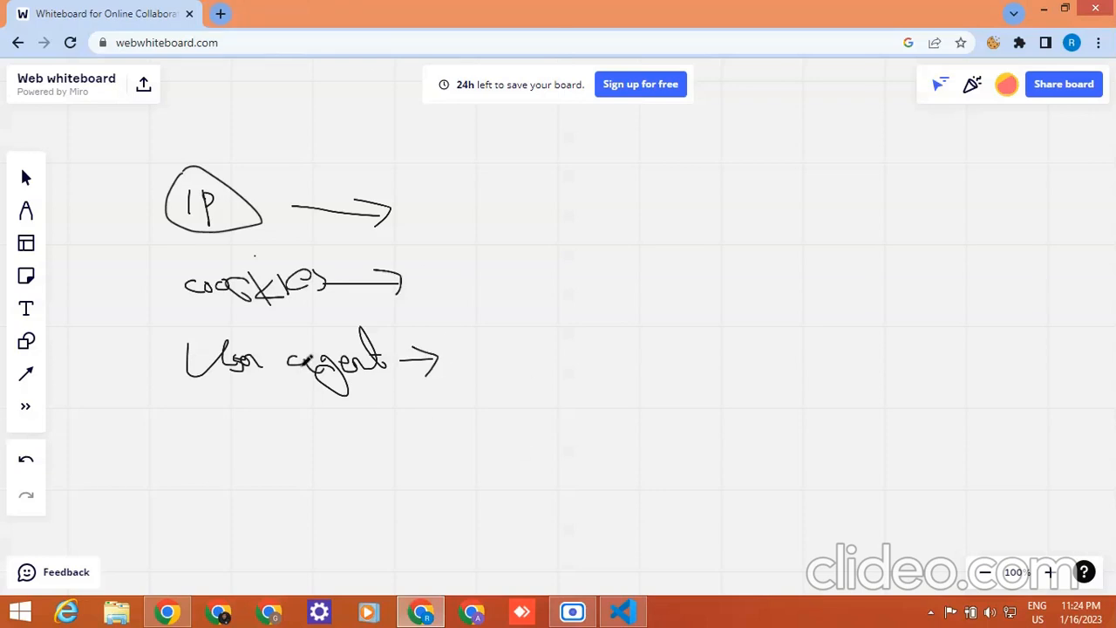
pyautogui.scroll(-1, 306, 359)
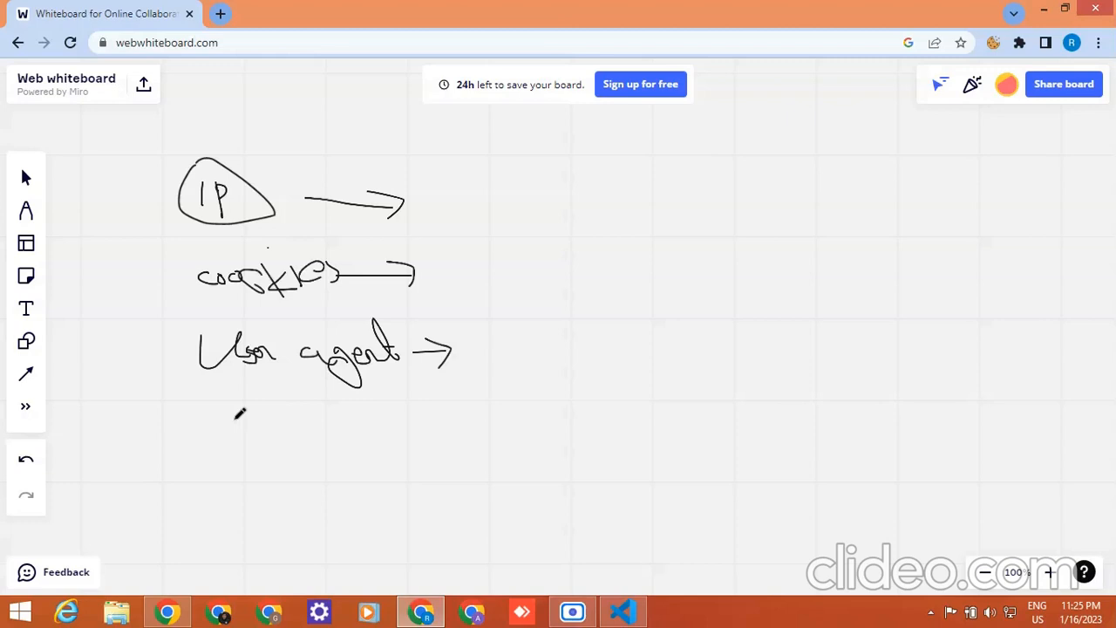
# Step: Handwrite 'Screen' below the User agent label
pyautogui.moveTo(225, 422)
pyautogui.mouseDown()
pyautogui.moveTo(241, 456)
pyautogui.moveTo(261, 463)
pyautogui.moveTo(290, 436)
pyautogui.moveTo(303, 462)
pyautogui.moveTo(314, 451)
pyautogui.moveTo(348, 475)
pyautogui.moveTo(490, 449)
pyautogui.moveTo(464, 480)
pyautogui.mouseUp()
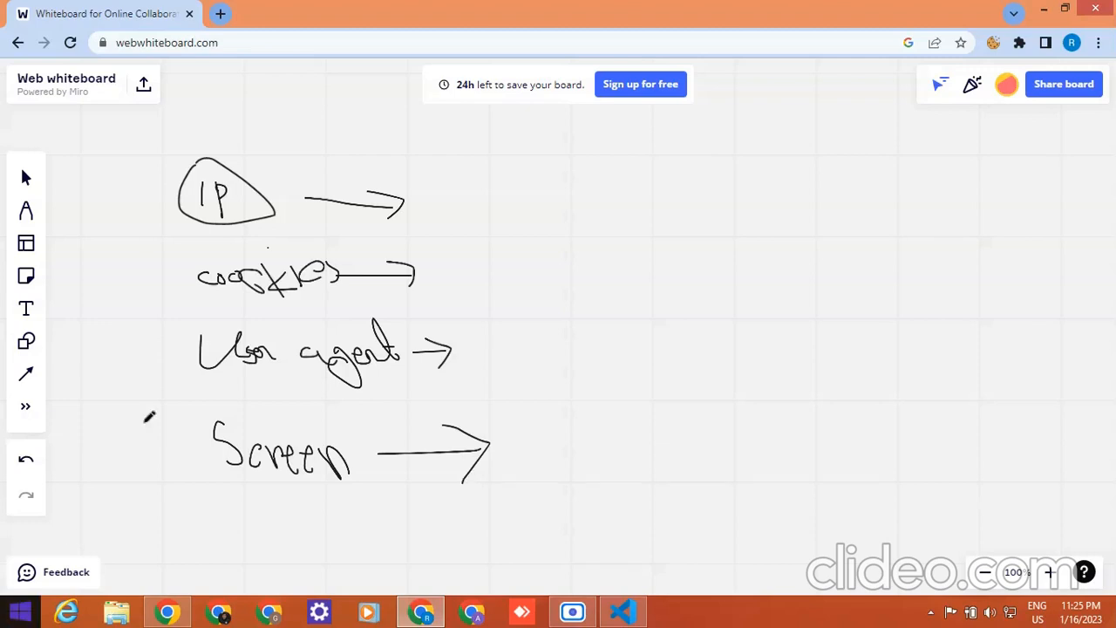
# Step: Circle the cookies, User agent and Screen labels with hand-drawn ovals
pyautogui.moveTo(199, 249)
pyautogui.mouseDown()
pyautogui.moveTo(368, 244)
pyautogui.moveTo(174, 255)
pyautogui.mouseUp()
pyautogui.moveTo(349, 304); pyautogui.dragTo(331, 310)
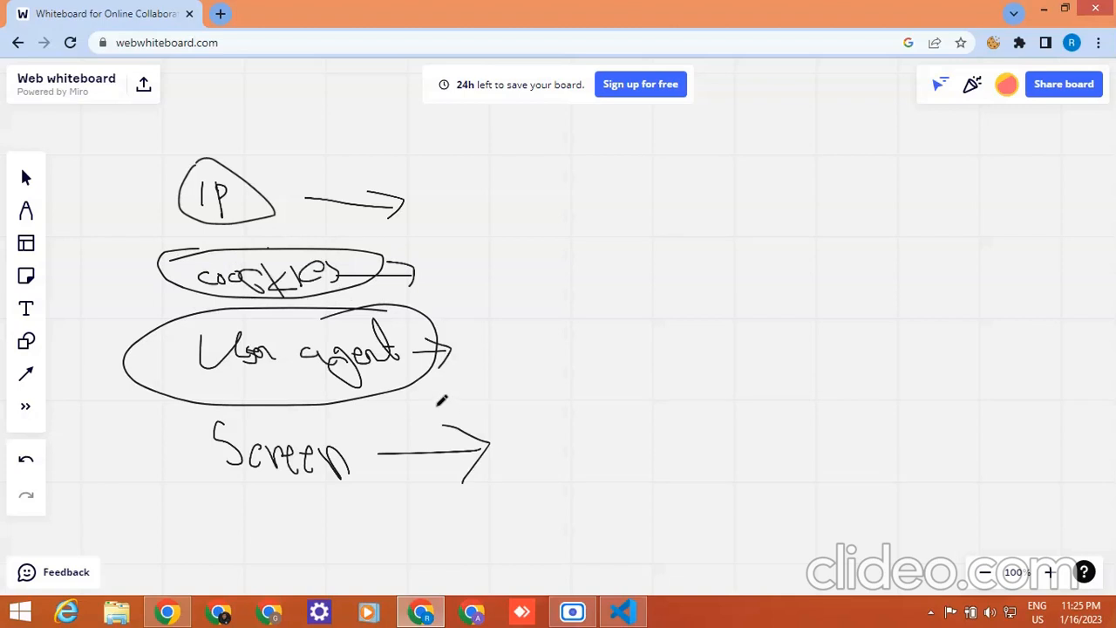
pyautogui.moveTo(436, 403); pyautogui.dragTo(297, 403)
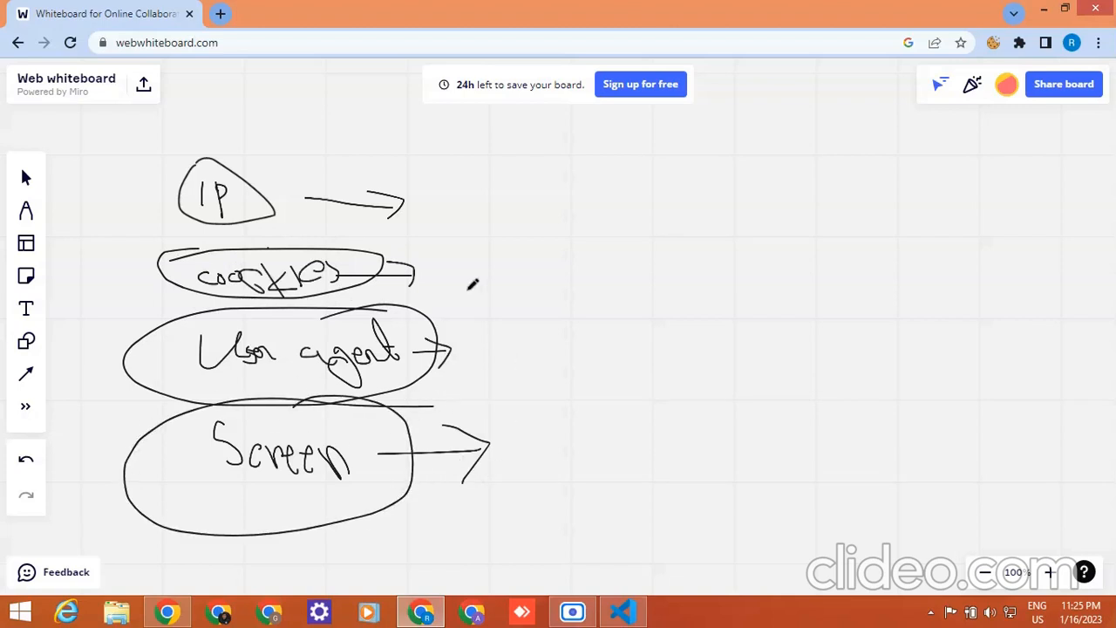
# Step: Draw a tick after each of the four arrows: IP, cookies, User agent, Screen
pyautogui.moveTo(427, 213); pyautogui.dragTo(549, 143)
pyautogui.moveTo(478, 241); pyautogui.dragTo(615, 186)
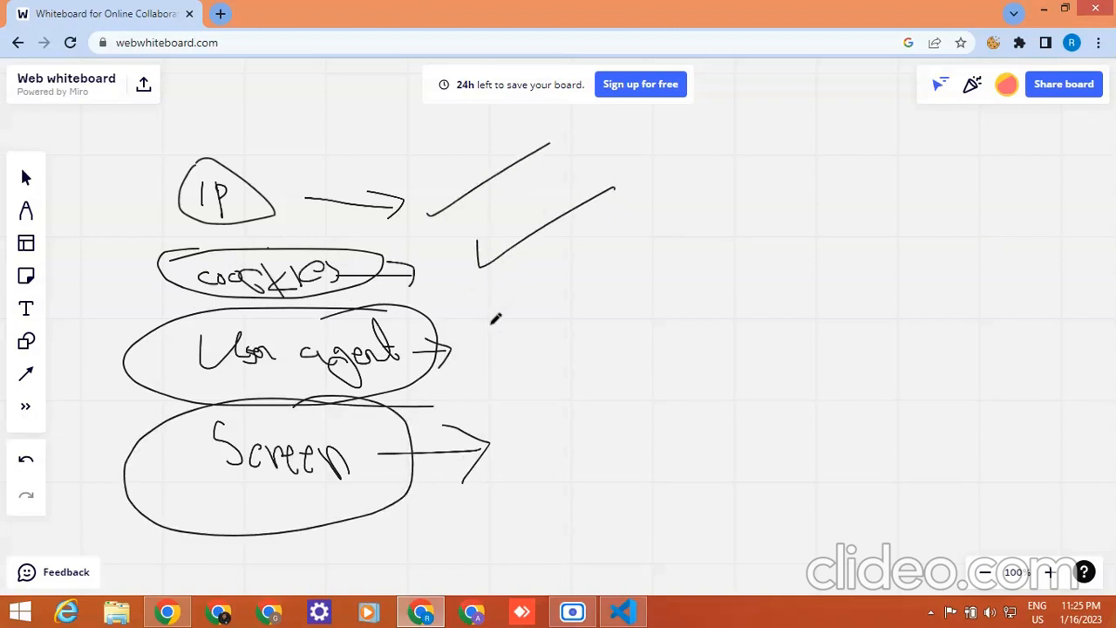
pyautogui.moveTo(489, 324); pyautogui.dragTo(619, 284)
pyautogui.moveTo(527, 420); pyautogui.dragTo(737, 344)
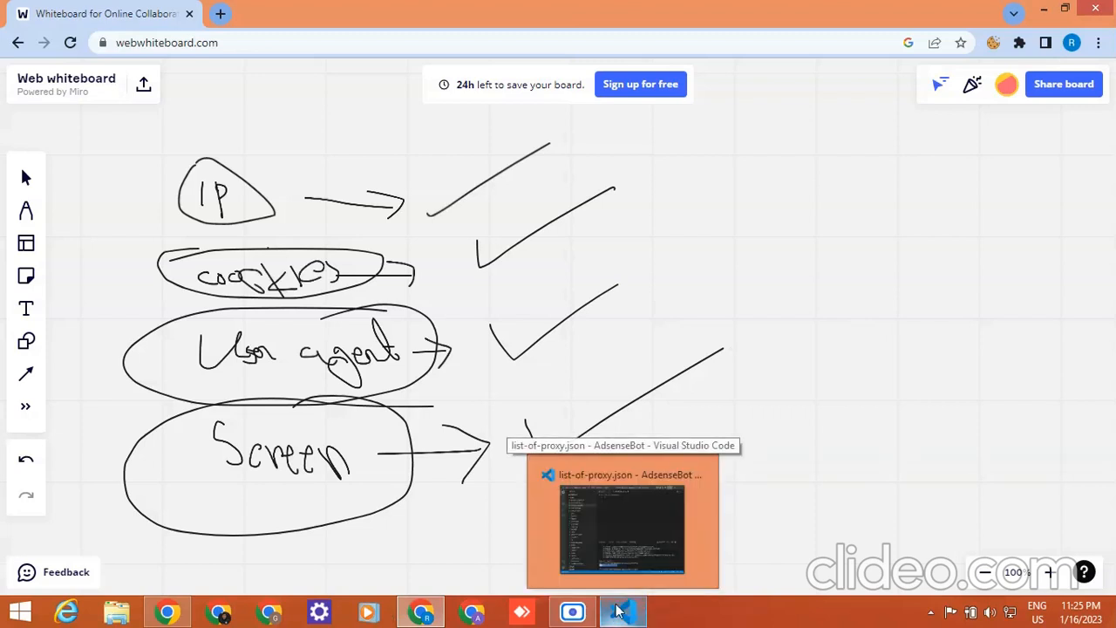
pyautogui.moveTo(622, 612)
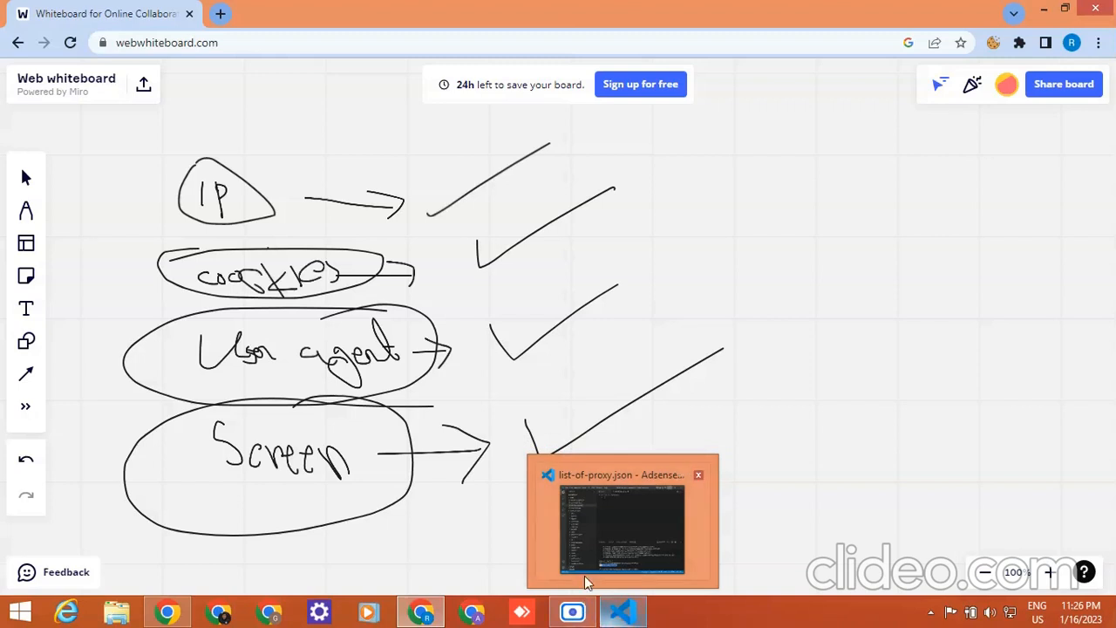
# Step: Bring the Scre.io screen recorder window to the front
pyautogui.click(572, 613)
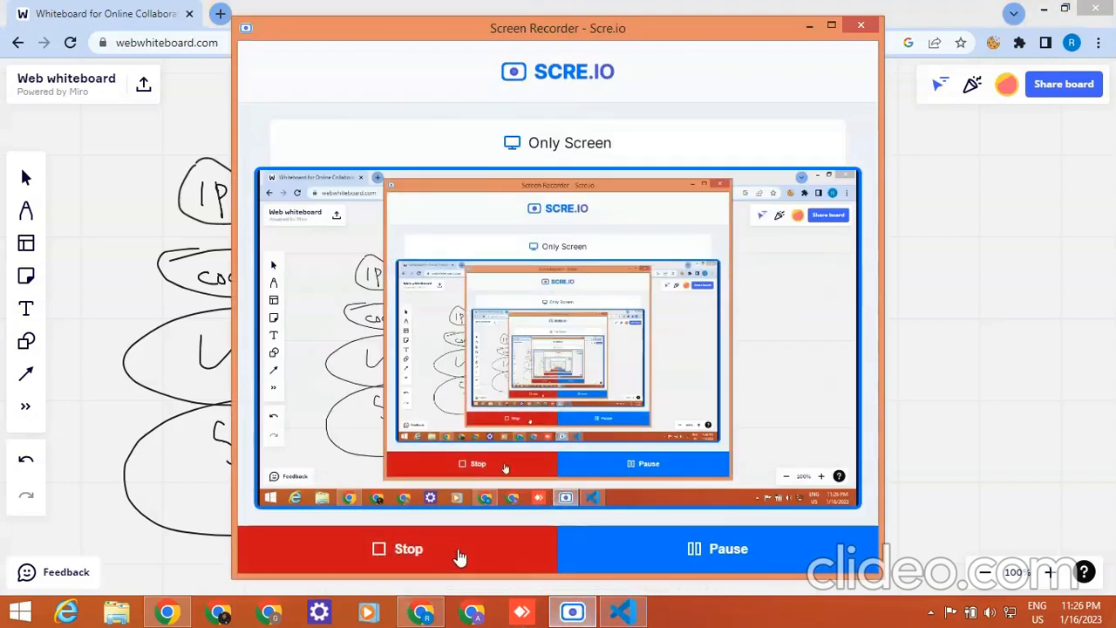